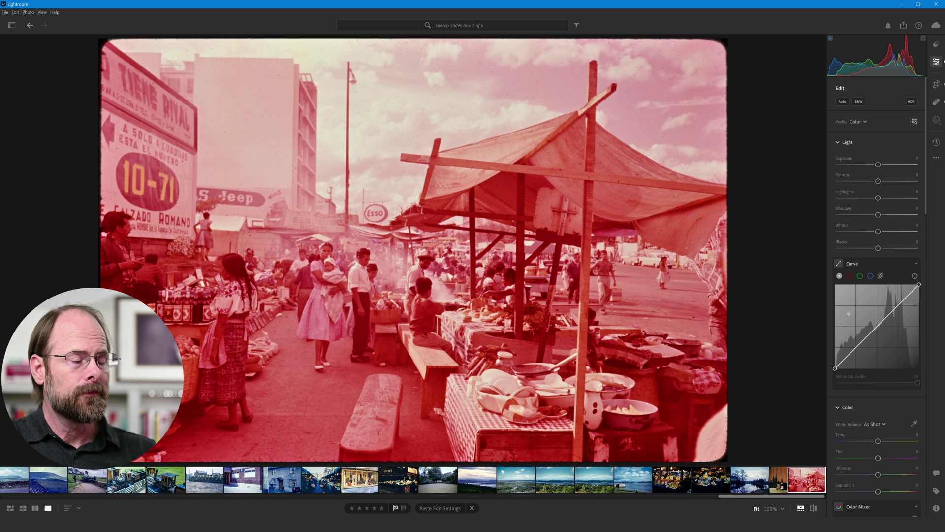
Step: Auto-set the exposure to -0.08 and show the red channel's tone curve
shift+double_click(846, 159)
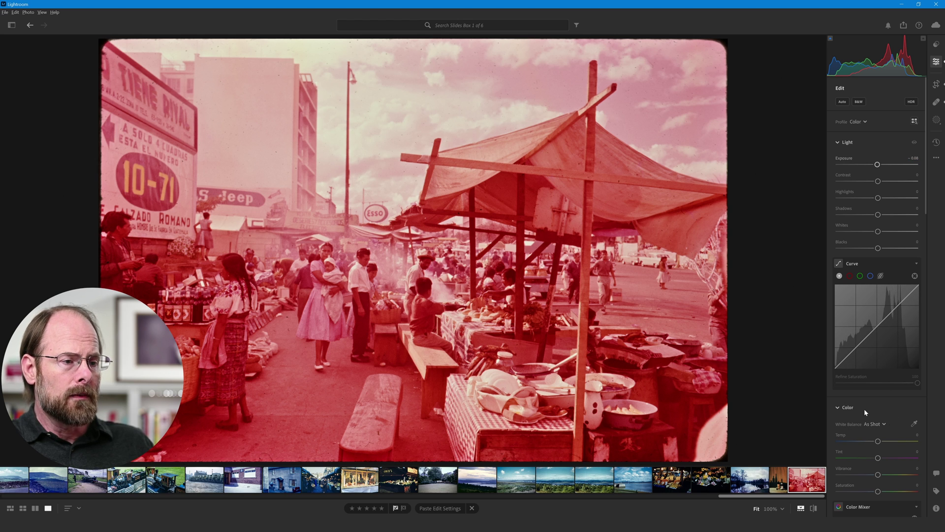
click(850, 278)
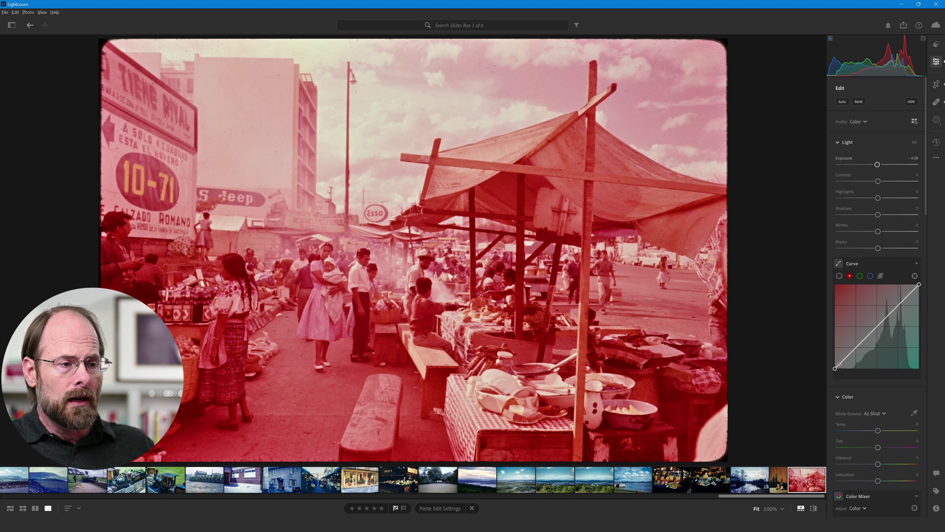
Step: Raise the red curve's black point and pull its white point inward to cut the red cast
mouse_move(836, 370)
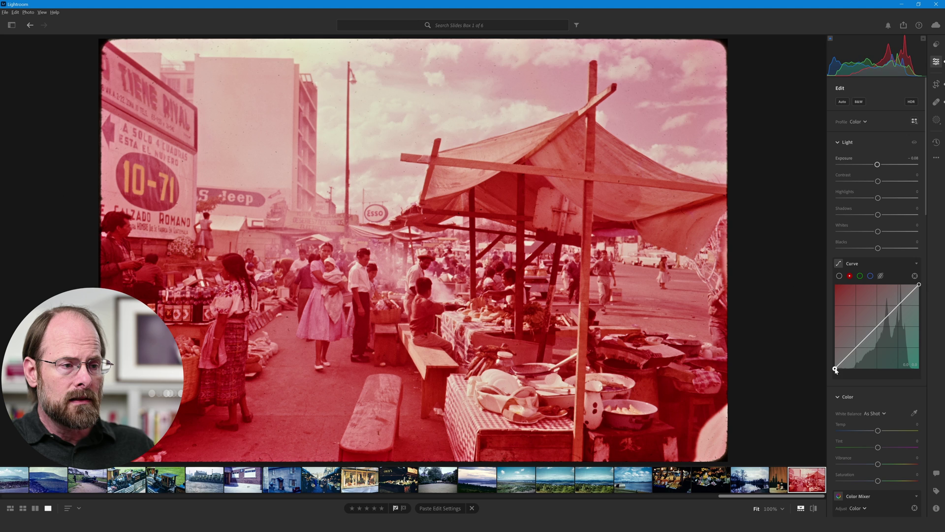
drag(836, 369, 850, 376)
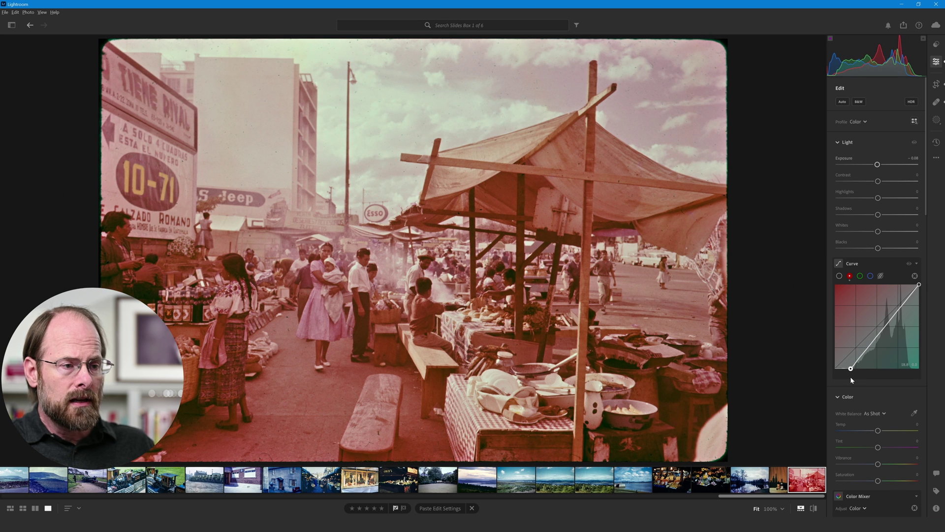
mouse_move(919, 284)
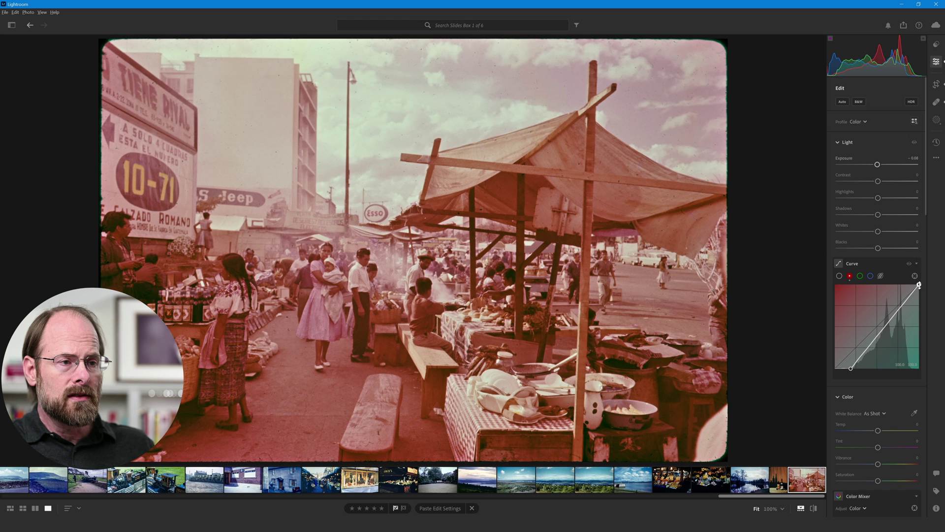
drag(919, 284, 914, 288)
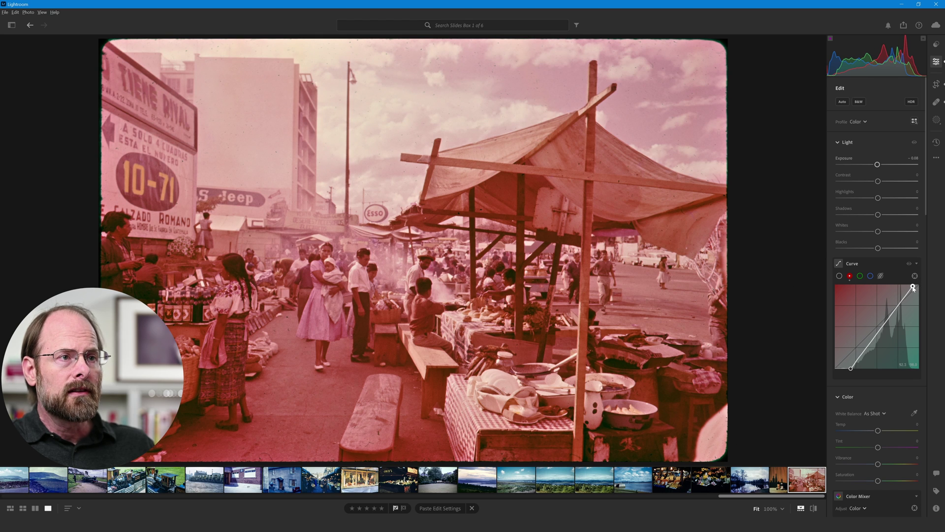
Step: Pull in the green curve's black and white points and the blue white point to about 85
click(860, 278)
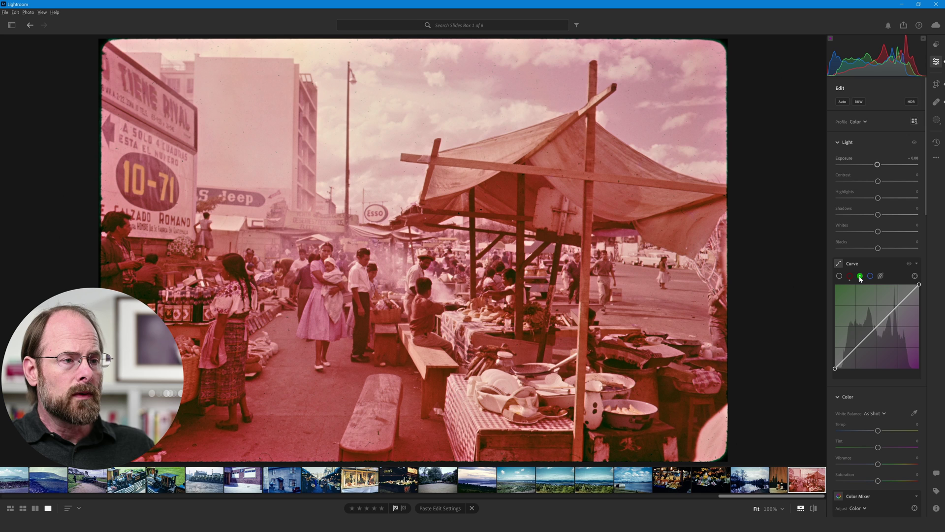
drag(836, 368, 842, 370)
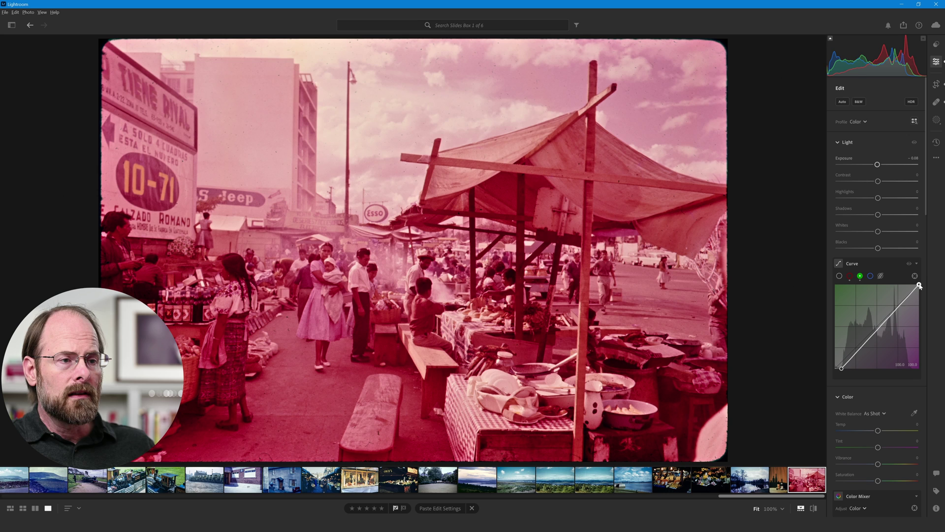
drag(918, 285, 913, 285)
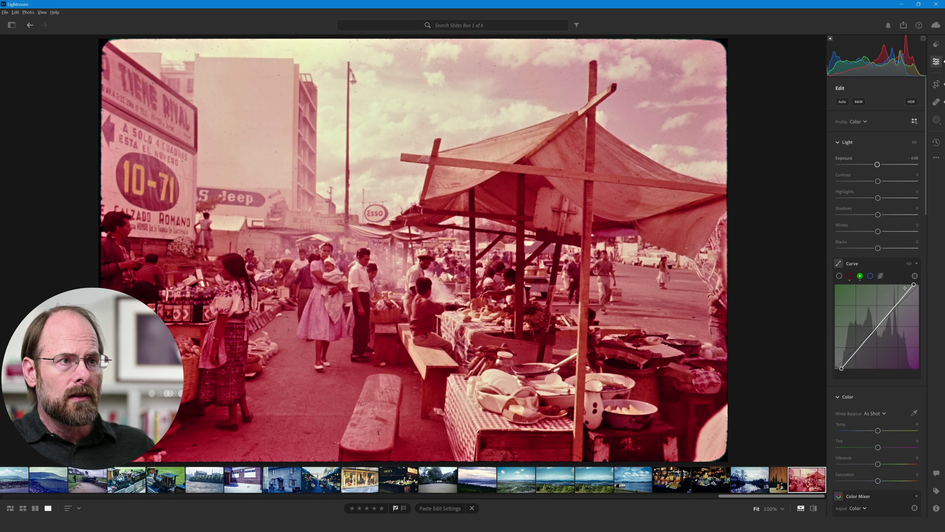
click(871, 276)
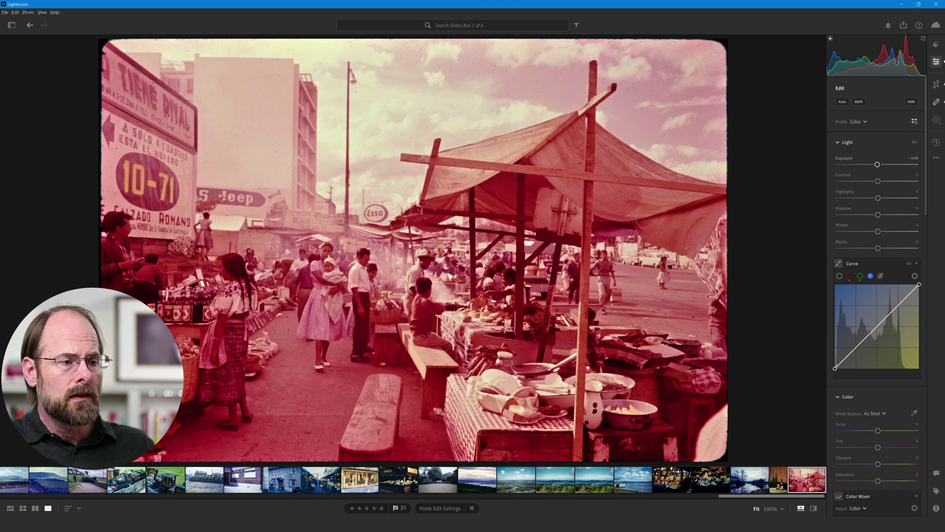
drag(919, 285, 905, 285)
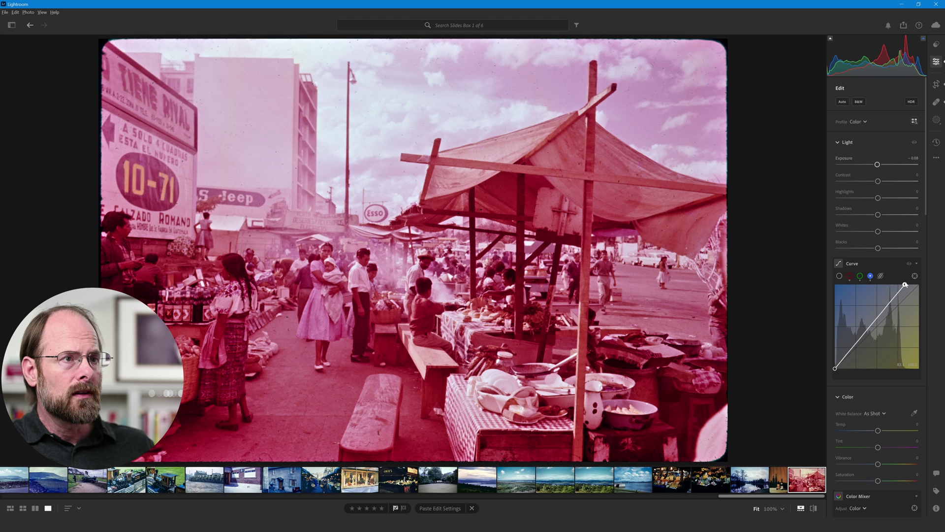
Step: Set the green white point to 91.0, red white point near 92.2, and red black point to 23.5
click(860, 277)
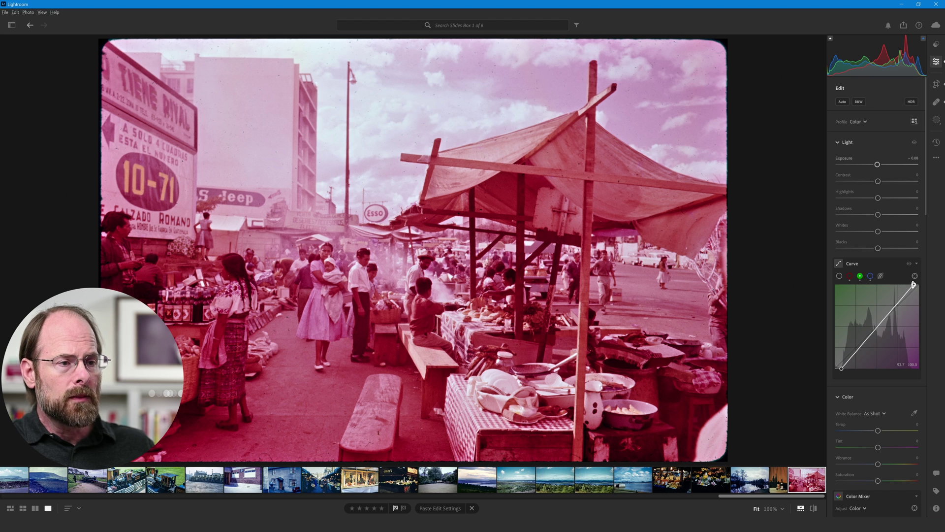
drag(914, 284, 912, 286)
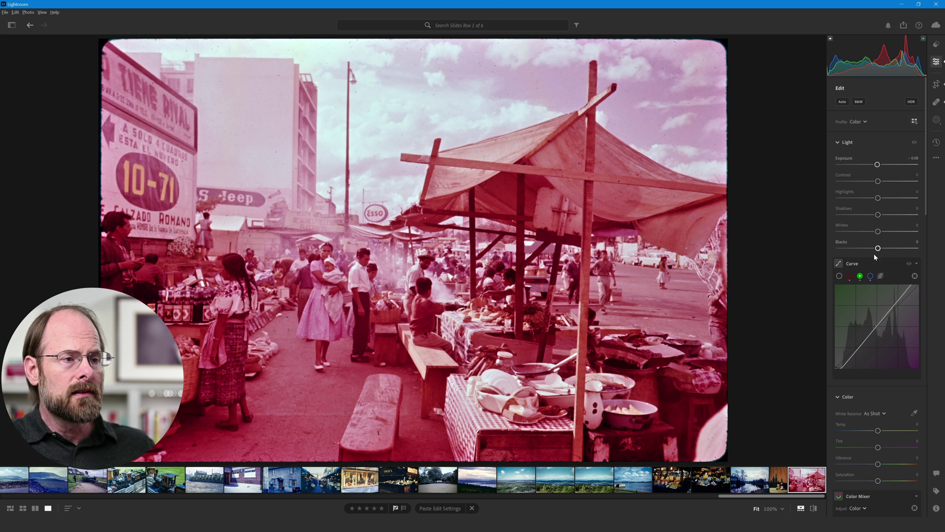
click(849, 276)
drag(917, 285, 911, 284)
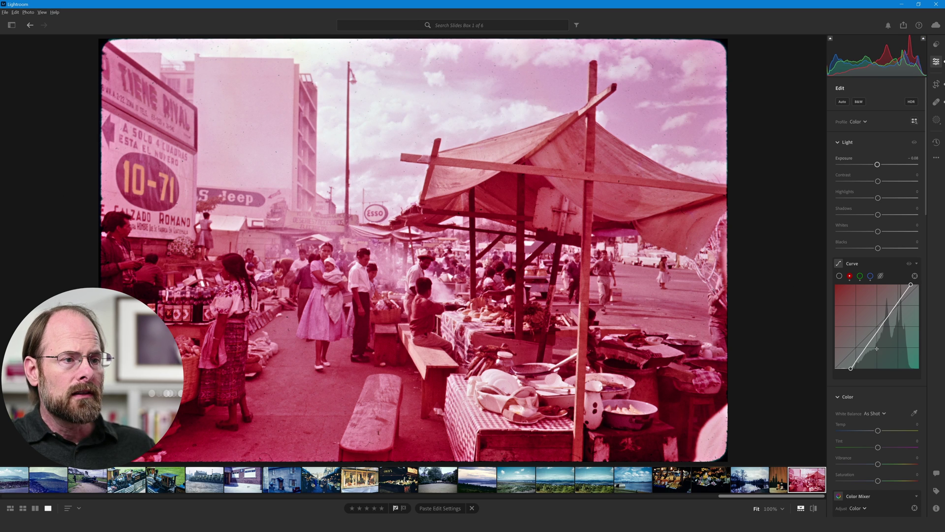
mouse_move(852, 368)
mouse_down()
mouse_move(842, 370)
mouse_move(869, 372)
mouse_up()
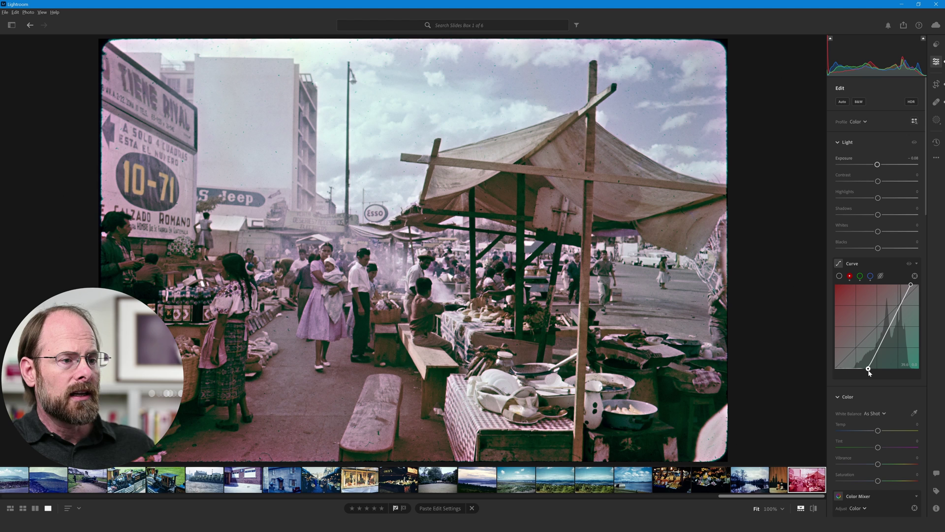
drag(869, 373, 868, 372)
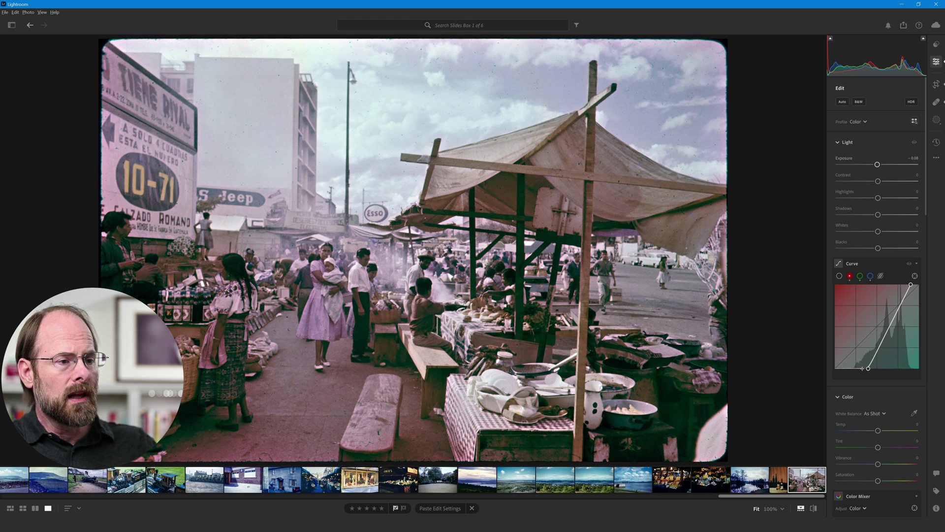
drag(869, 369, 854, 369)
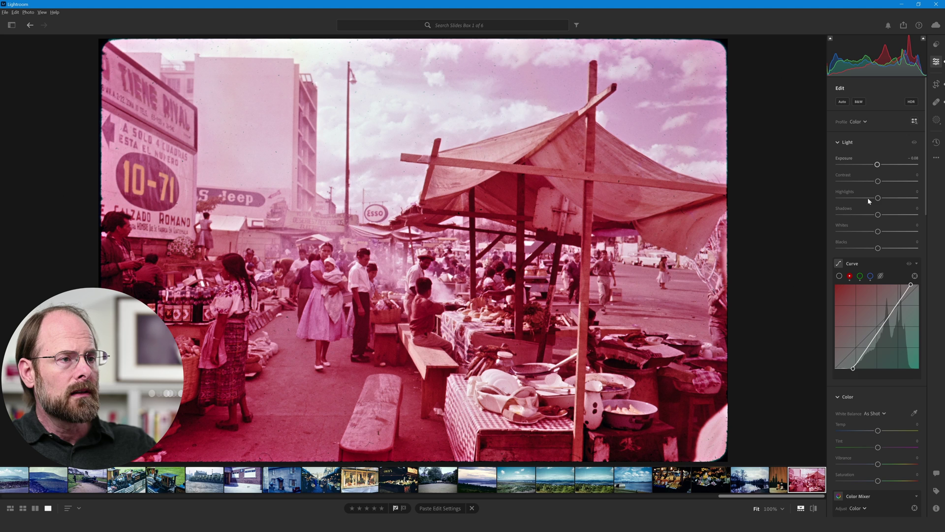
Step: Return the green black point to zero and pull the blue white point in to 72.5
click(860, 276)
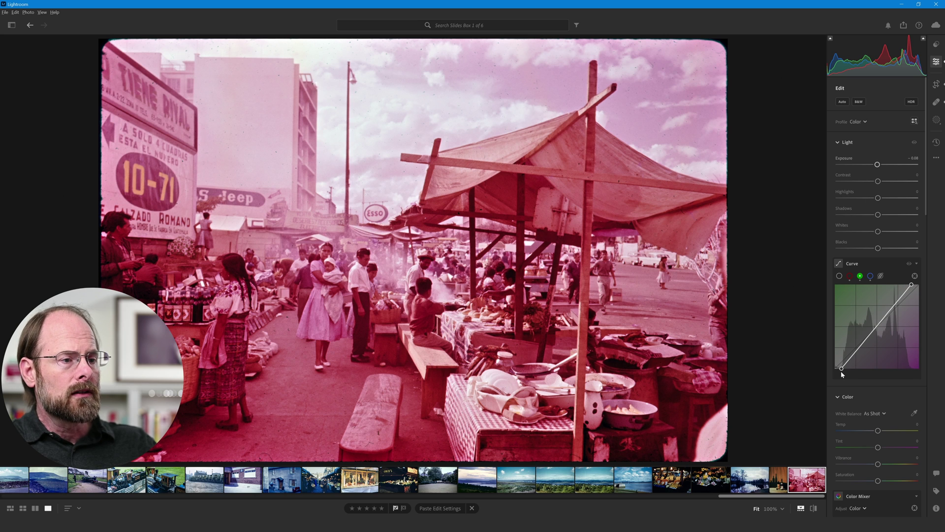
drag(841, 370, 838, 373)
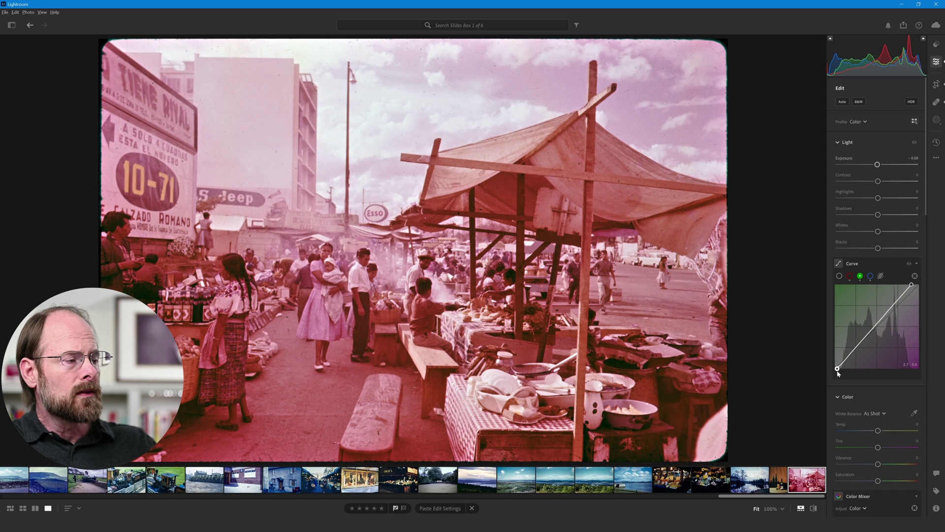
click(870, 276)
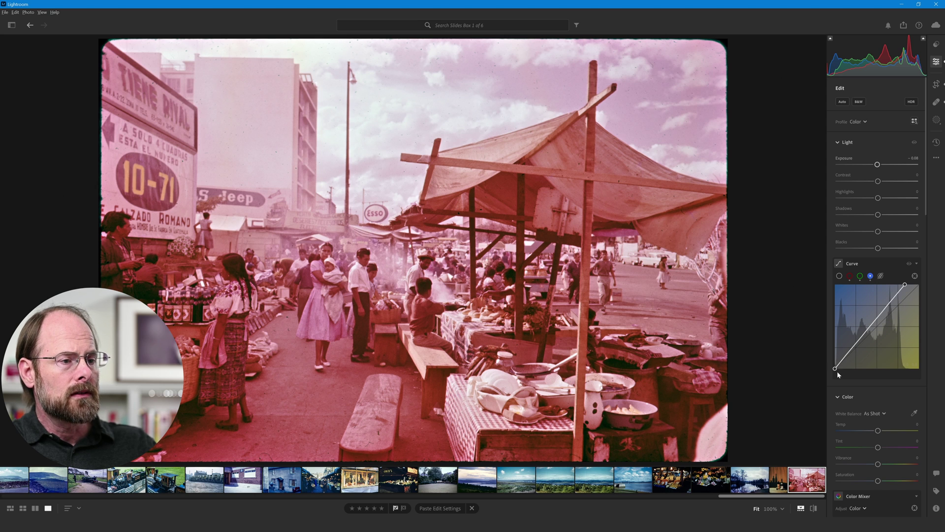
drag(834, 368, 808, 378)
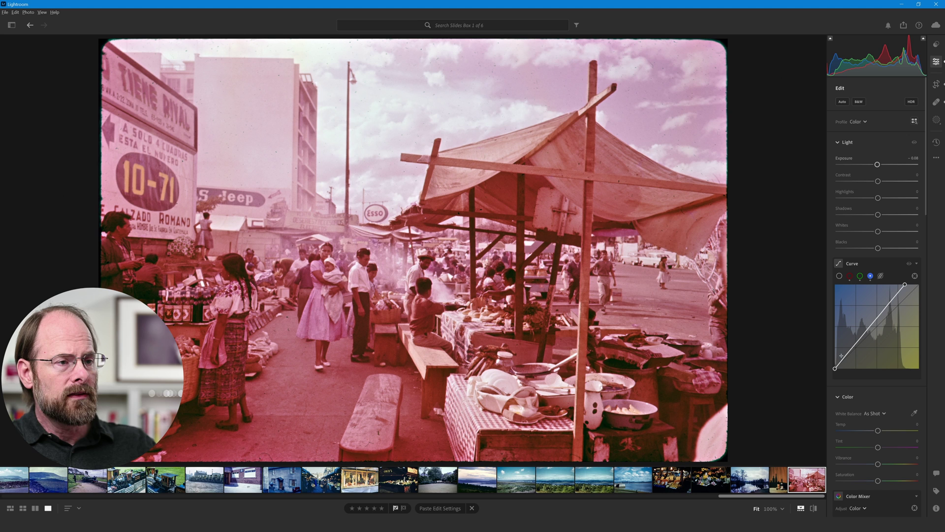
drag(905, 286, 904, 284)
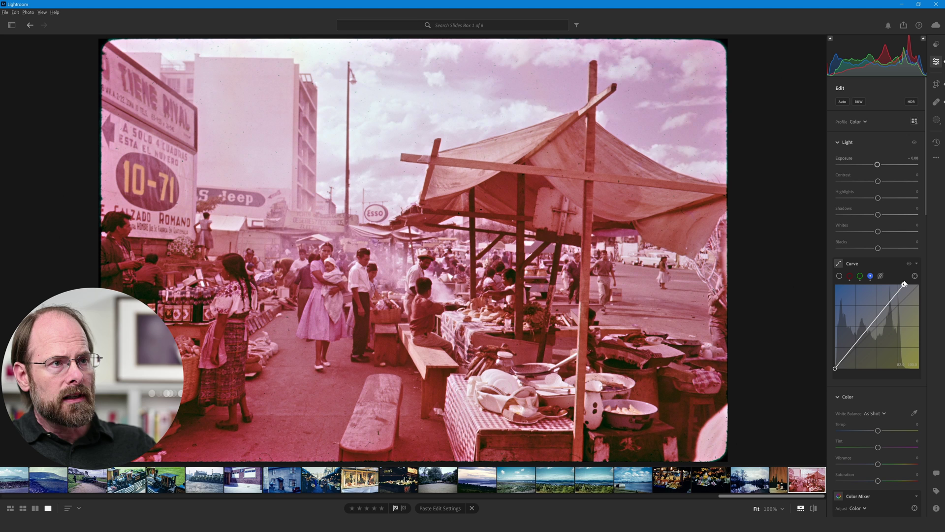
Step: Readjust the green white point, trying 96.1 and settling near 90.2
click(861, 276)
mouse_move(911, 285)
mouse_down()
mouse_move(926, 273)
mouse_move(910, 277)
mouse_up()
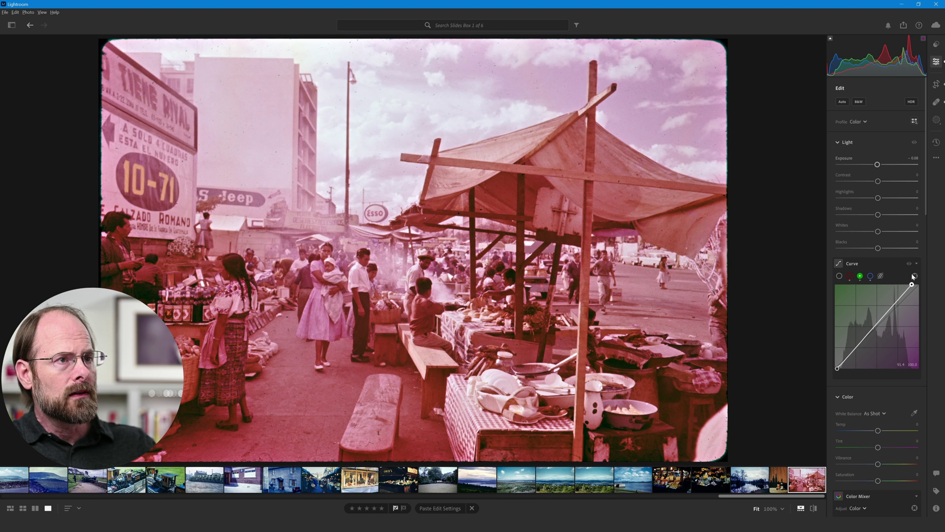
drag(912, 276, 911, 276)
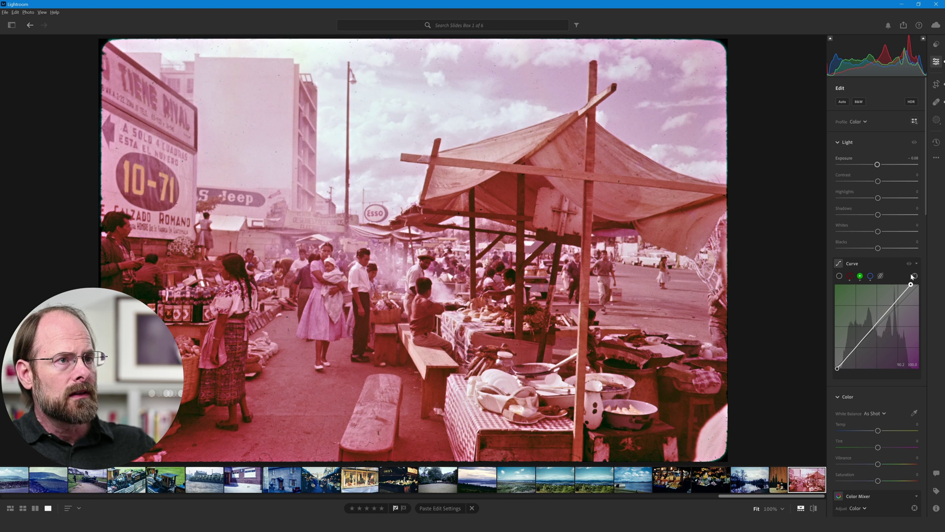
click(851, 276)
Step: Move the red white point to the top corner and set its black point to about 26.7
drag(910, 285, 921, 281)
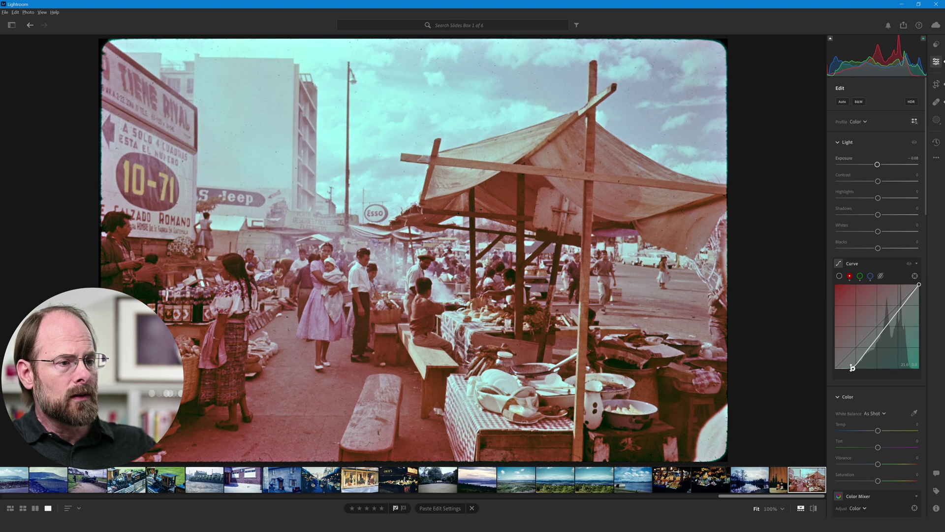
mouse_move(853, 369)
mouse_down()
mouse_move(844, 371)
mouse_move(859, 375)
mouse_up()
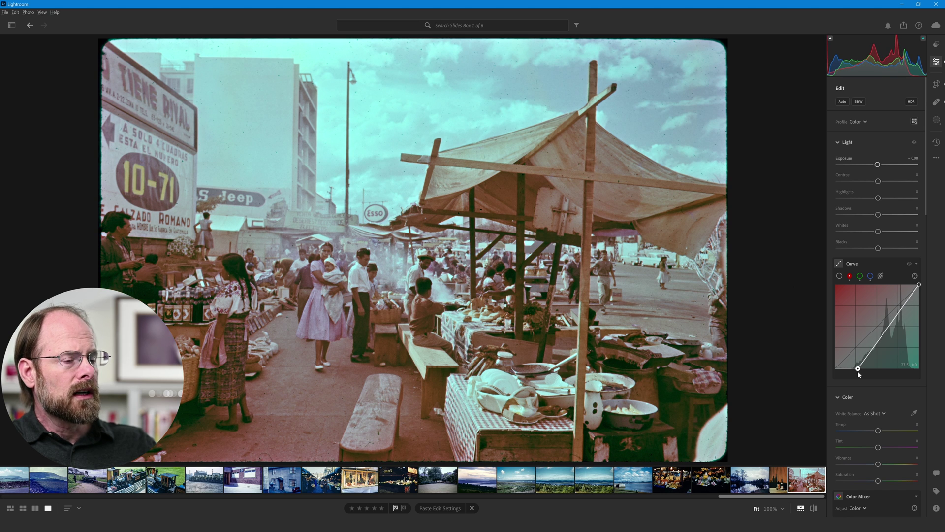
drag(858, 372, 859, 374)
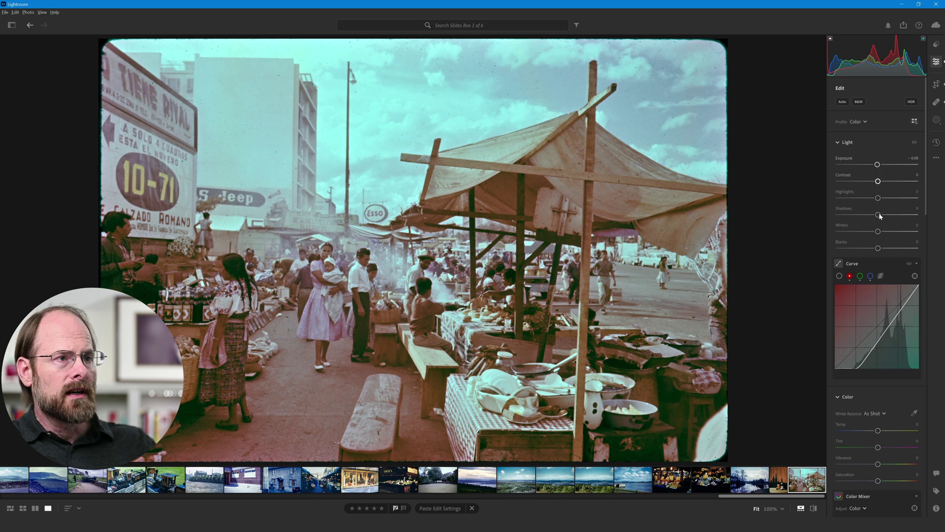
Step: Keep the green black point at zero and nudge the blue black point slightly inward
click(861, 276)
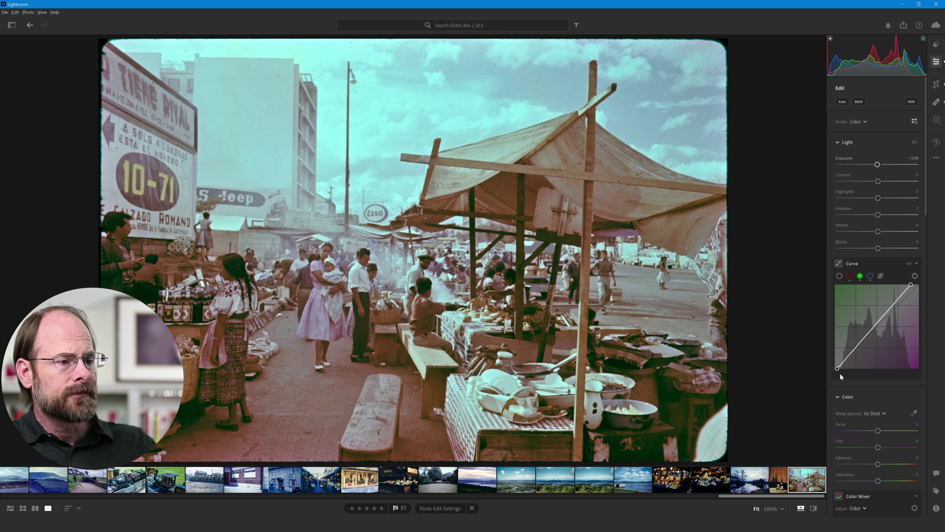
drag(837, 368, 837, 374)
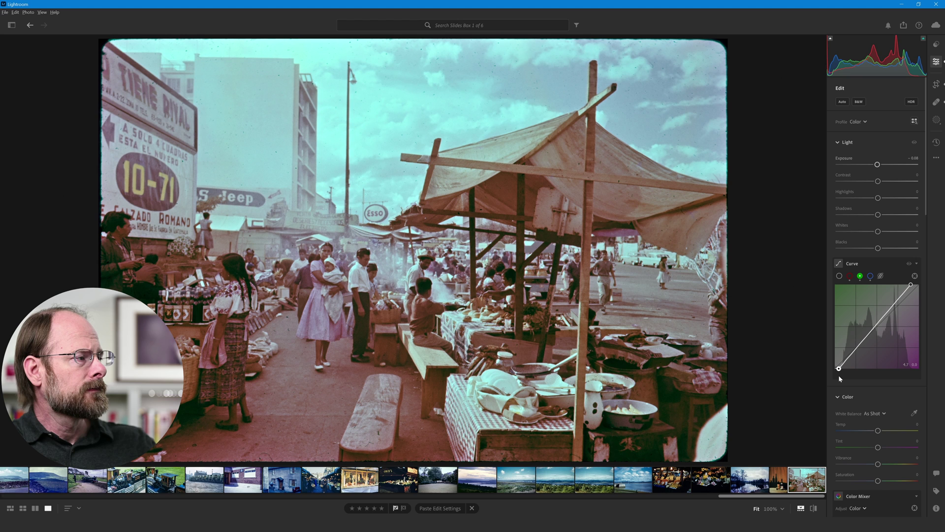
click(871, 276)
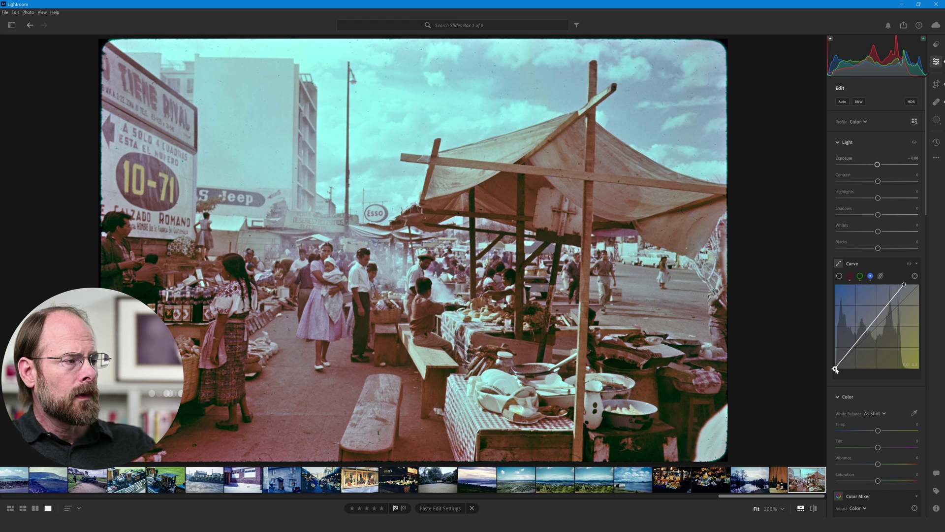
drag(835, 370, 831, 373)
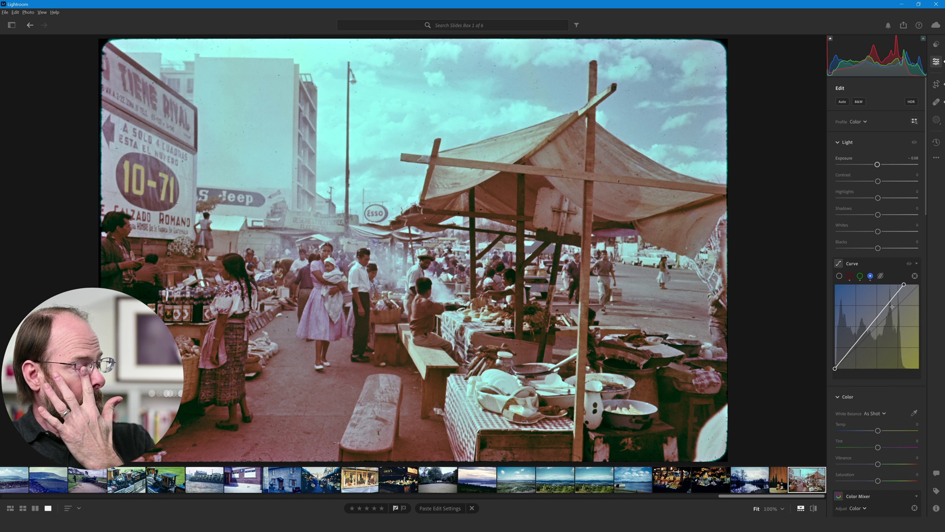
Step: On the overall tone curve, add points near 75 and 26, lifting upper midtones and shadows slightly
click(840, 276)
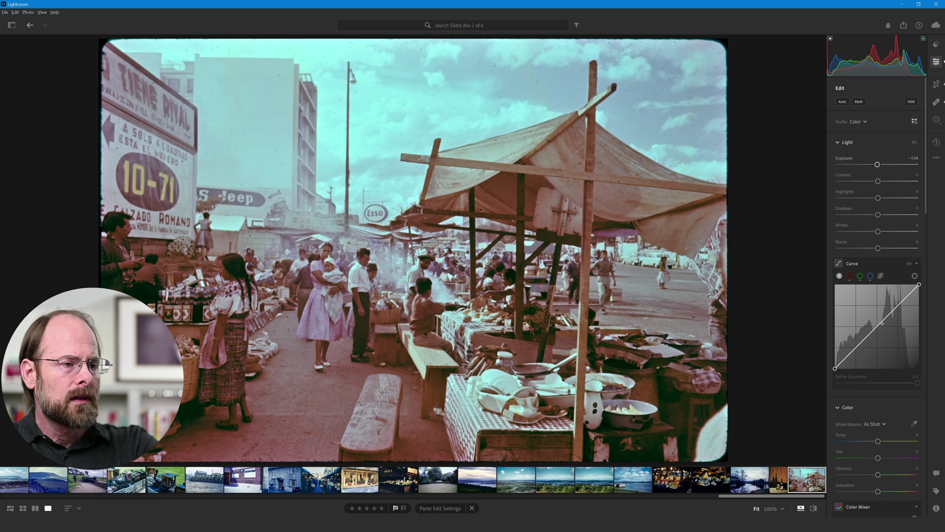
click(898, 306)
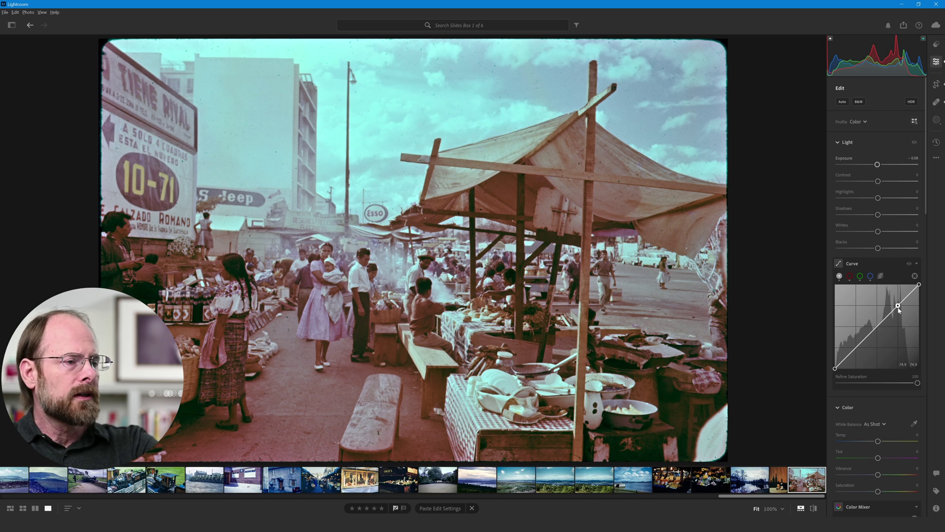
drag(899, 311, 900, 308)
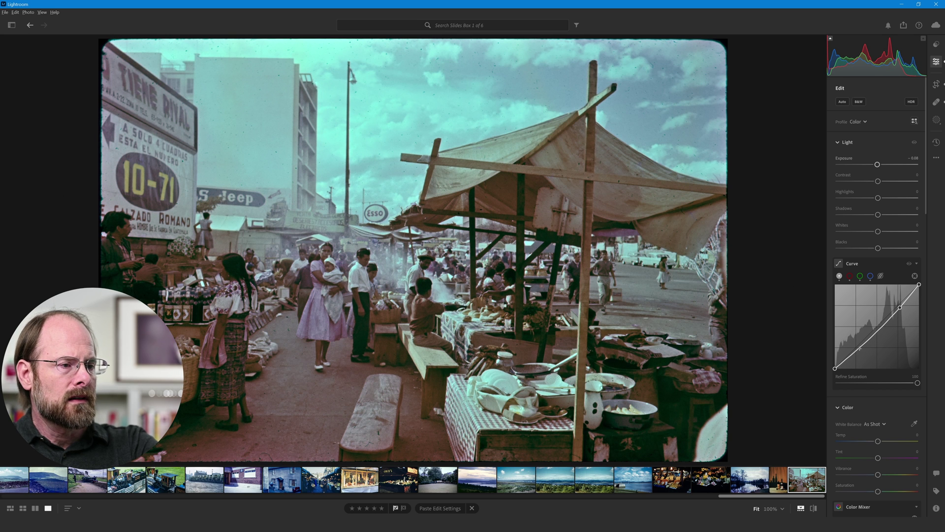
drag(859, 348, 856, 348)
Step: Pull the red curve down to about 47.8/20.0 in the midtones and anchor it in the highlights
click(850, 277)
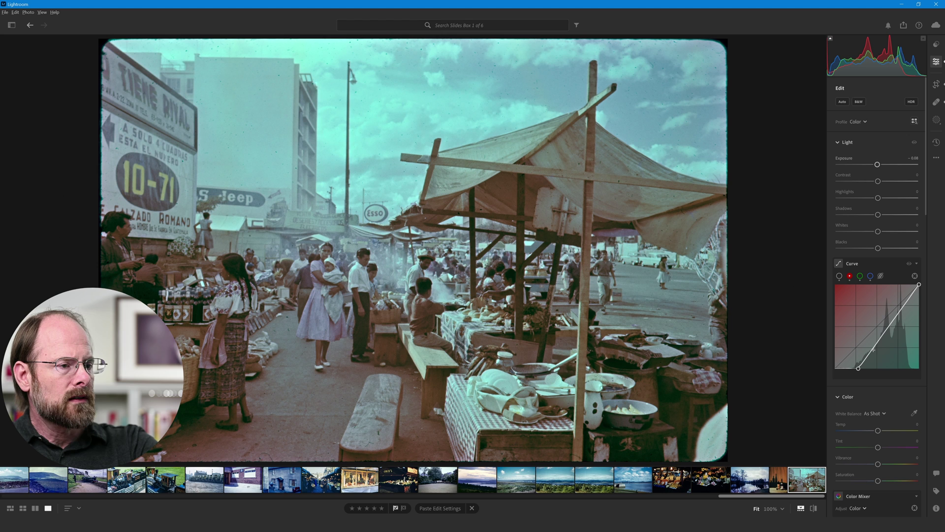
drag(873, 349, 874, 353)
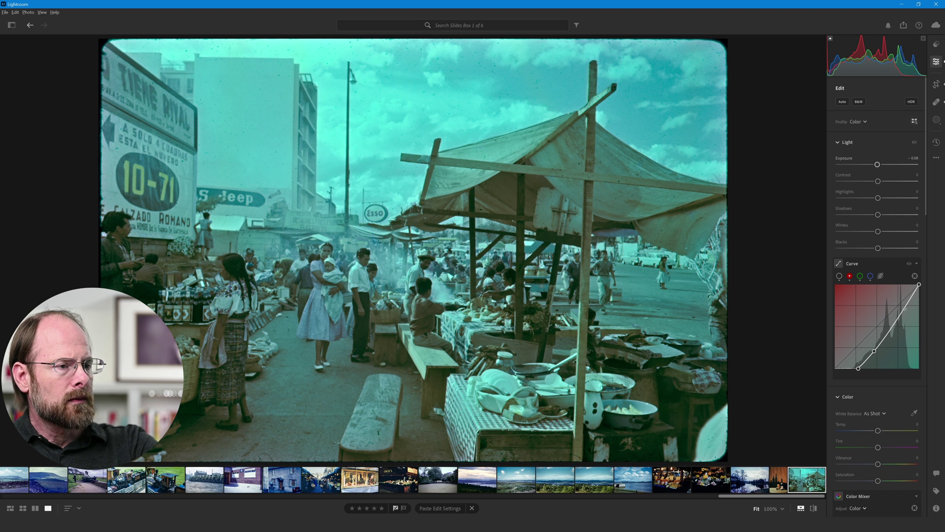
drag(904, 307, 903, 310)
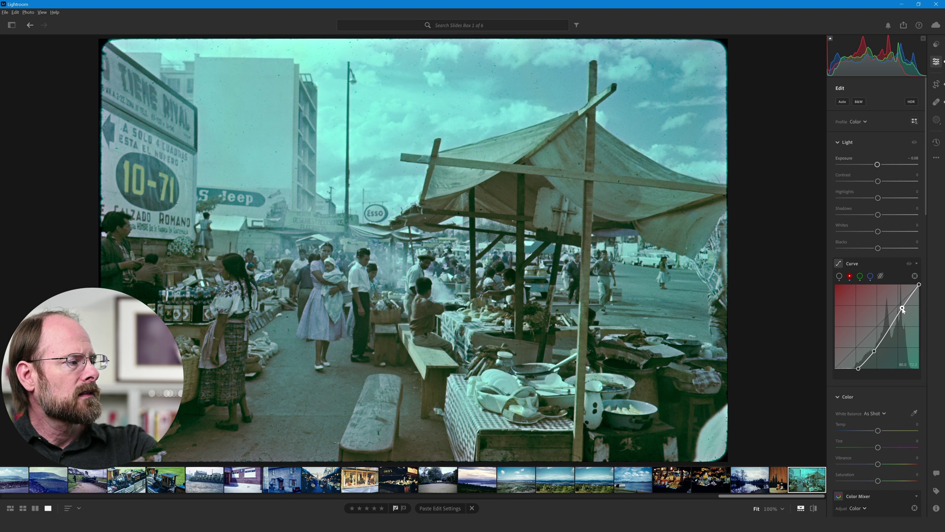
Step: Add a green curve point lowering the shadows slightly and raise green in the highlights
click(860, 276)
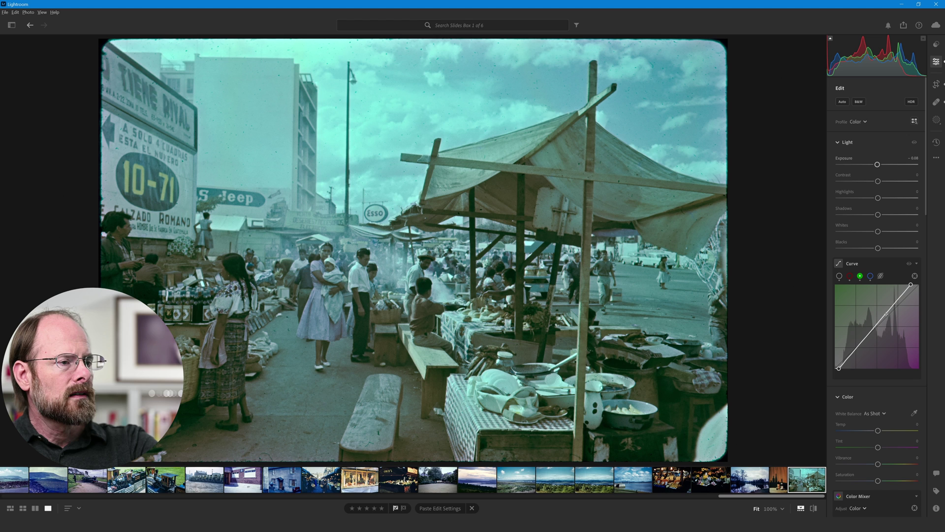
click(857, 349)
drag(857, 351, 858, 352)
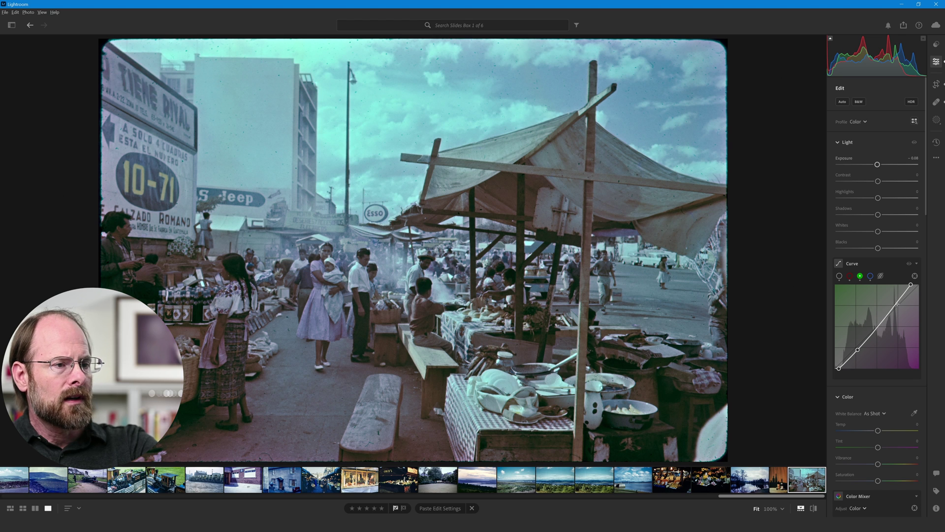
drag(896, 304, 895, 305)
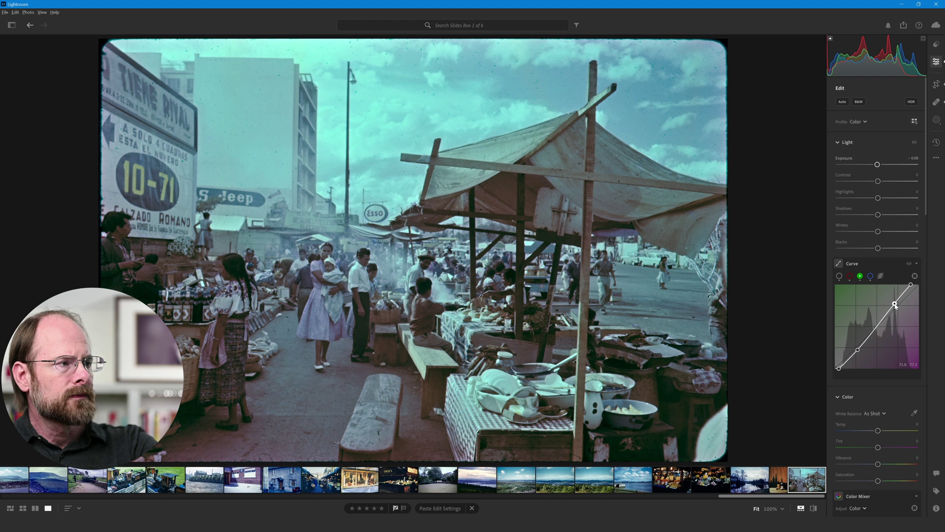
Step: Pull the blue curve down in the lower and upper tones to warm the photo
click(870, 276)
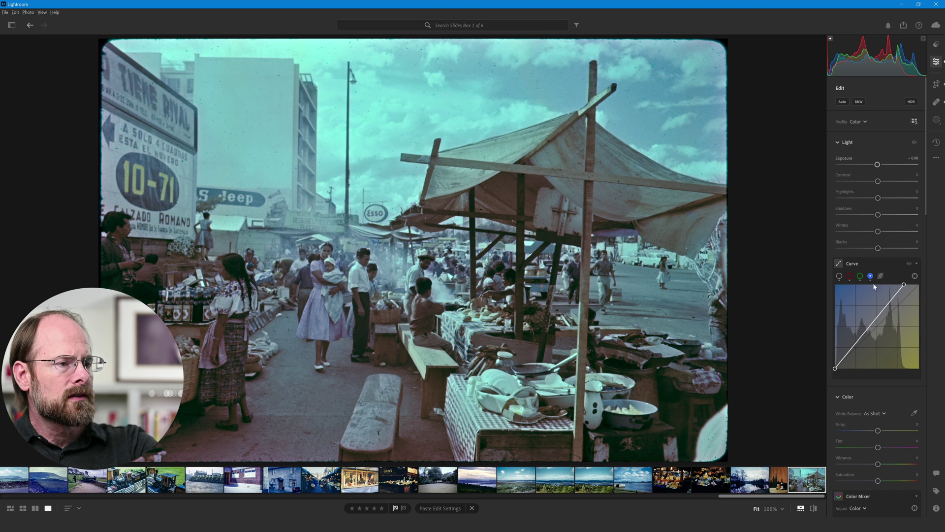
drag(848, 352, 853, 349)
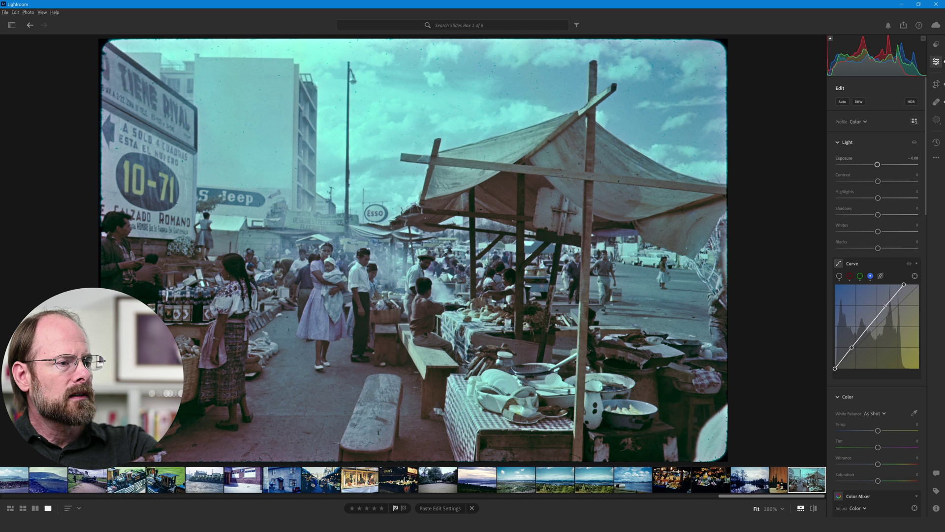
drag(885, 306, 888, 306)
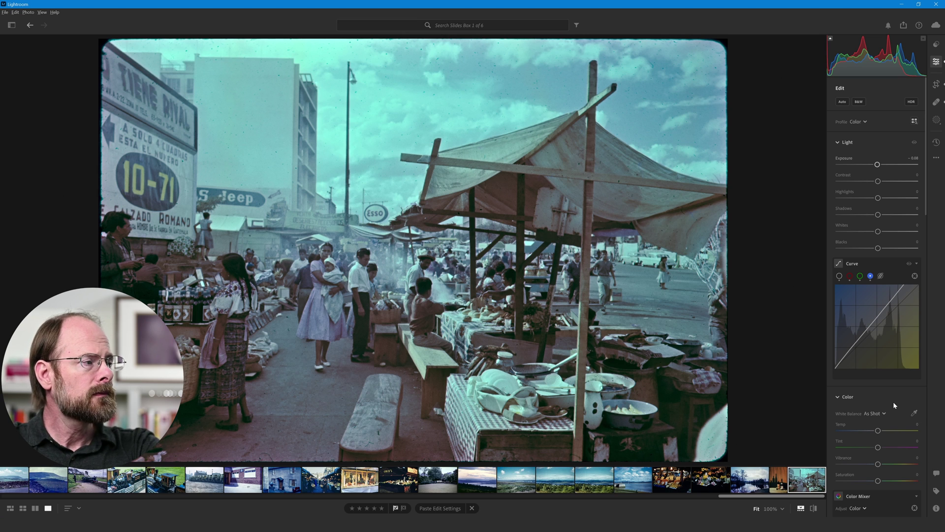
Step: Try White Balance eyedropper picks, undoing each cyan result, then sample a pink Point Color swatch
scroll(879, 414, down, 2)
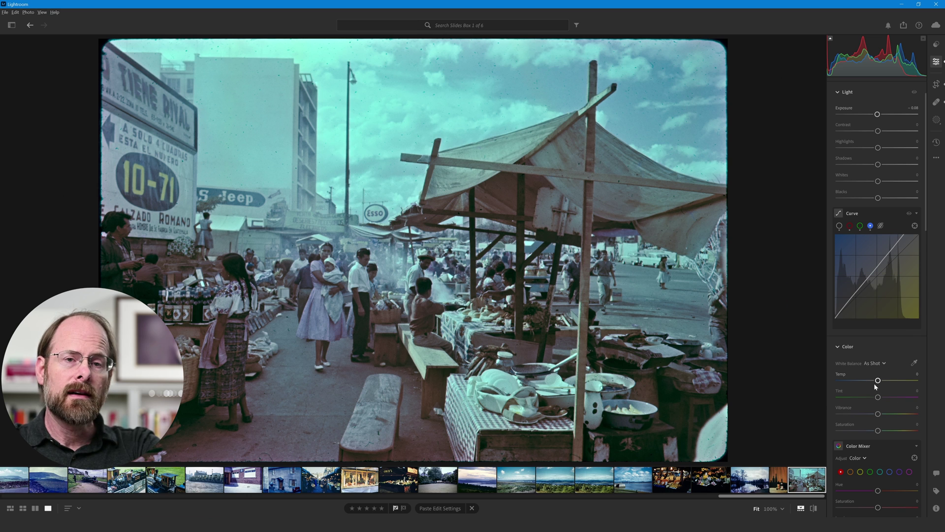
click(914, 365)
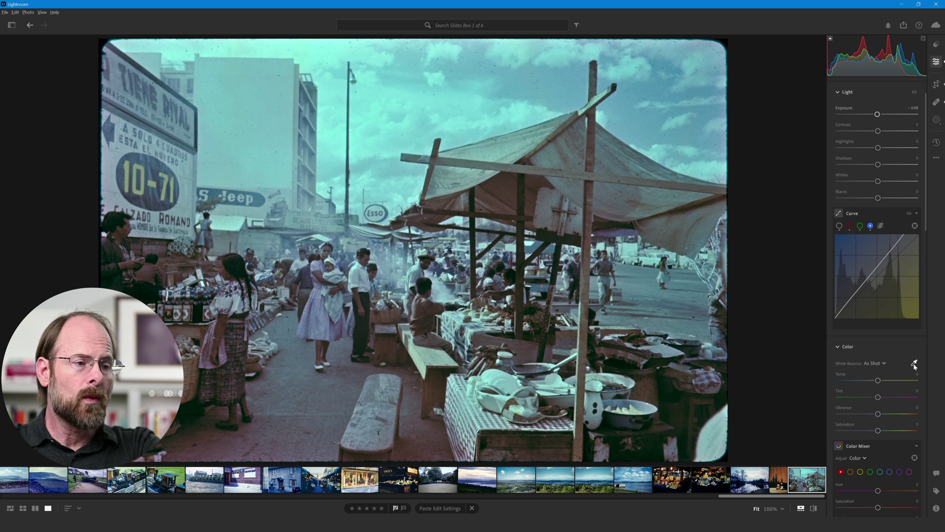
click(679, 325)
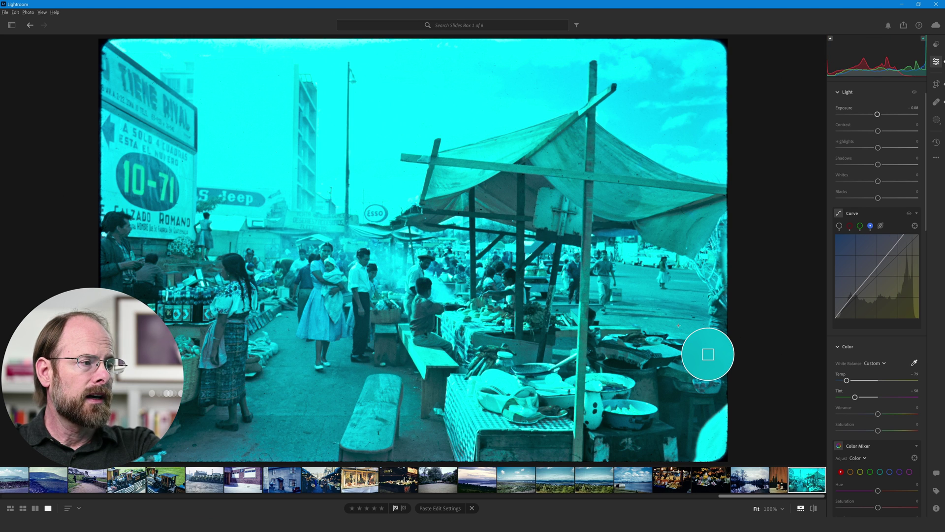
key(ctrl+z)
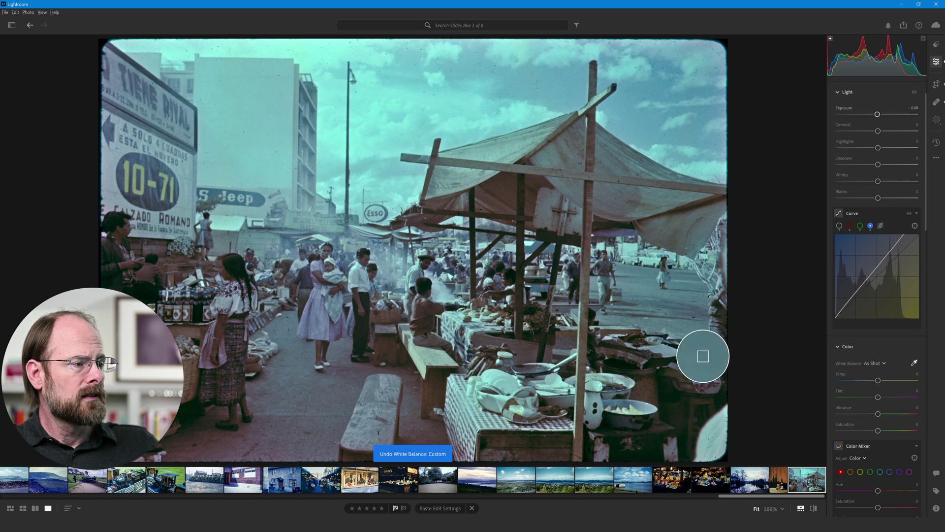
click(322, 384)
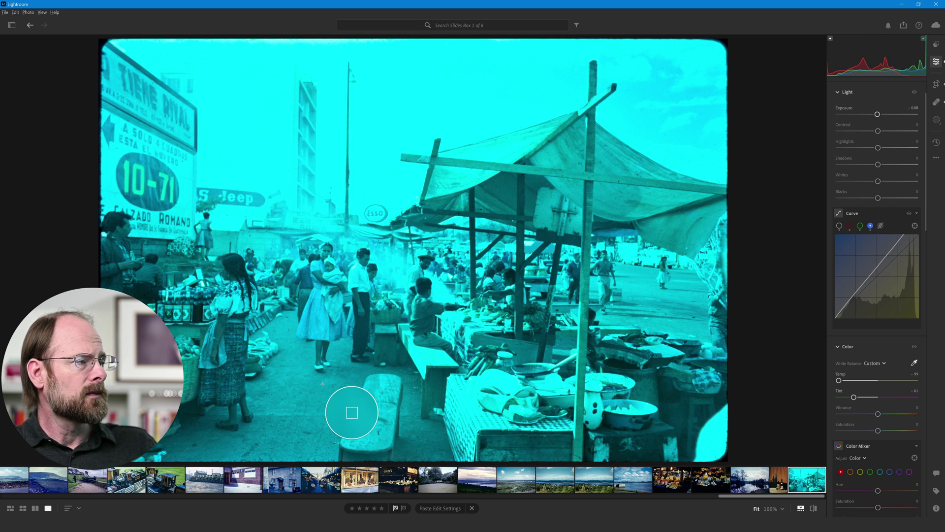
key(ctrl+z)
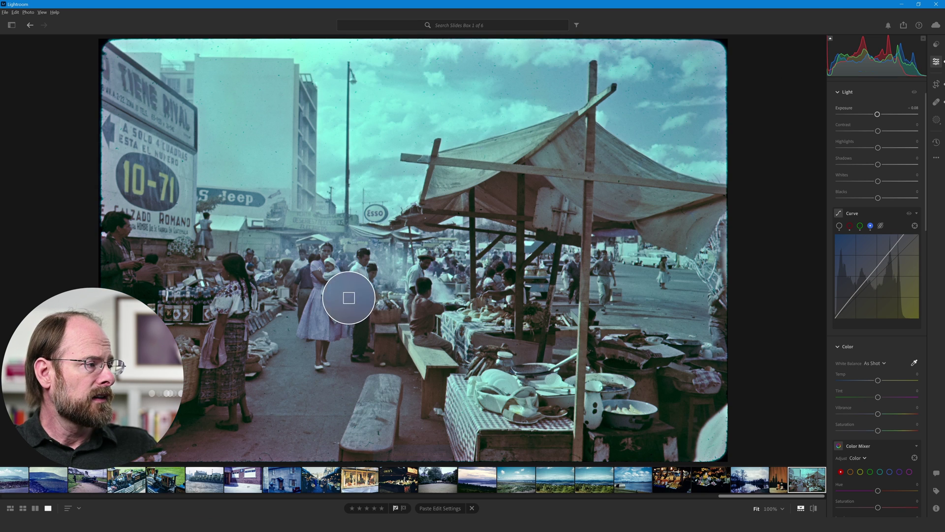
click(366, 285)
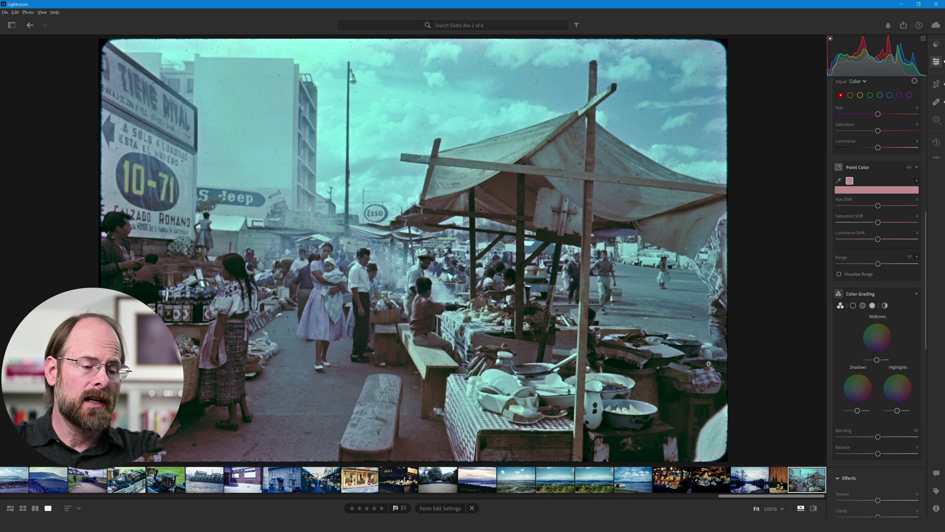
Step: Compare the edit against the red original, then delete the sampled Point Color swatch
key(backslash)
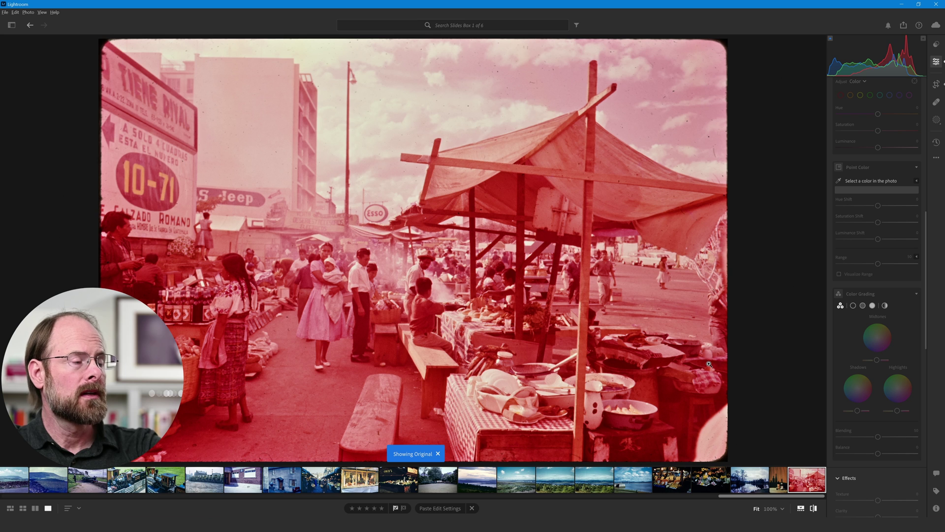
key(backslash)
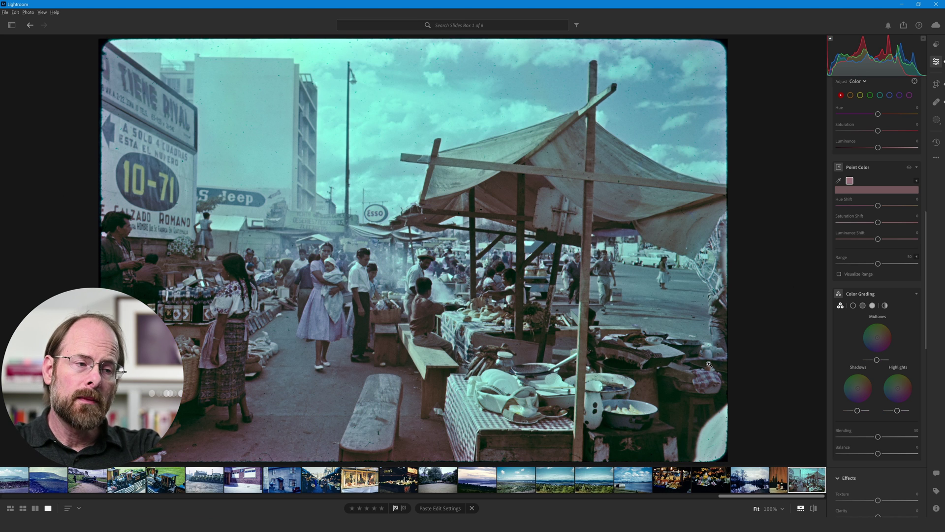
right_click(850, 180)
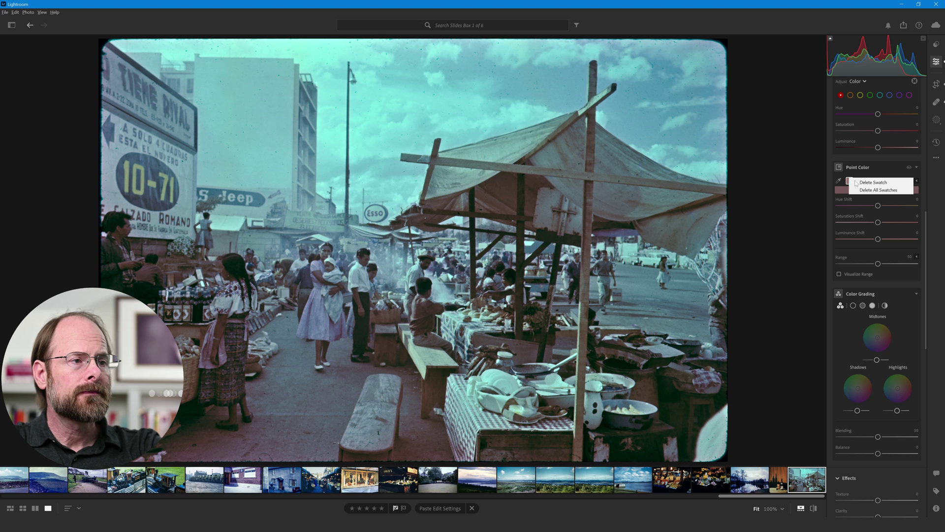
click(867, 182)
scroll(851, 218, up, 4)
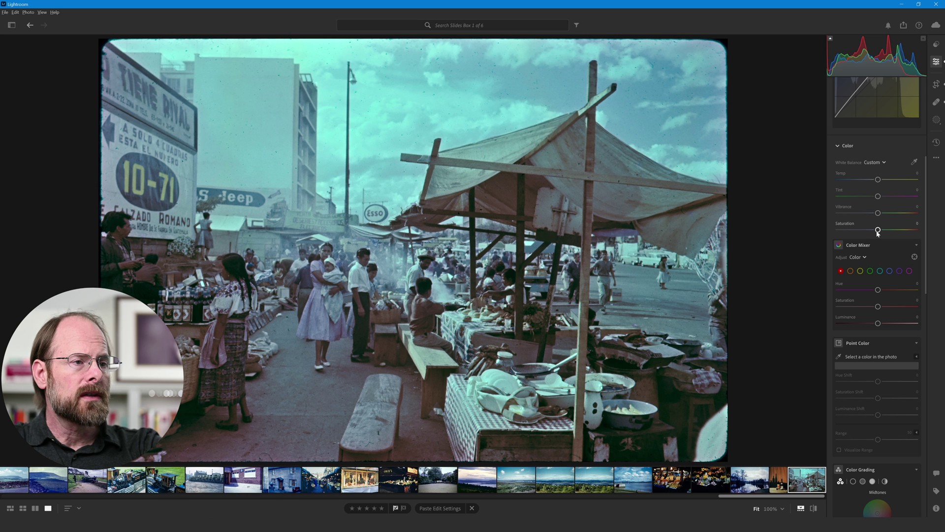
Step: Set Saturation and Vibrance to +14 each and reset Tint to 0
mouse_move(877, 232)
mouse_down()
mouse_move(905, 234)
mouse_move(887, 239)
mouse_up()
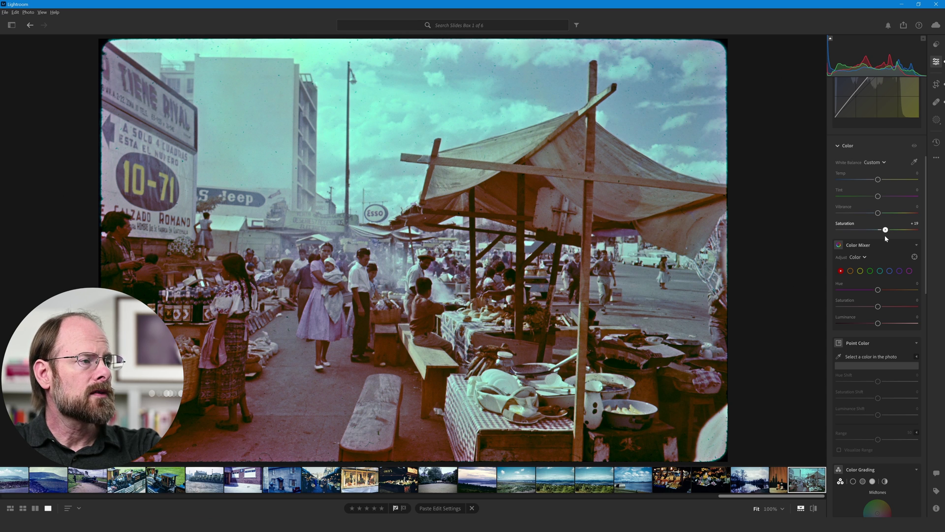
drag(884, 236, 884, 236)
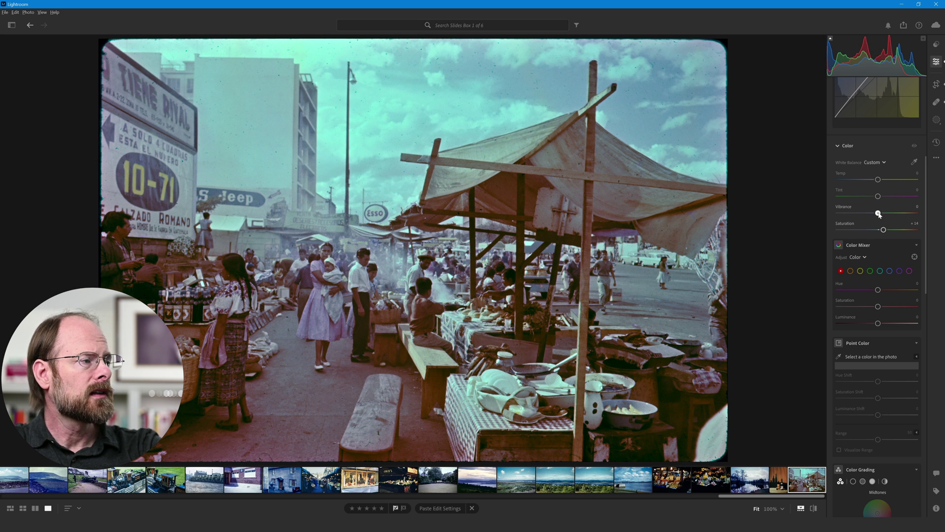
drag(879, 214, 923, 217)
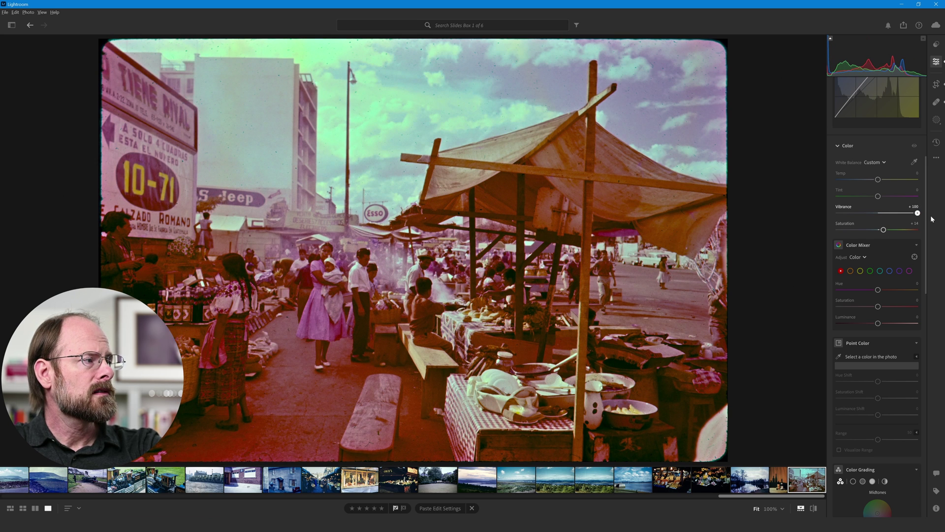
drag(932, 218, 877, 198)
click(839, 190)
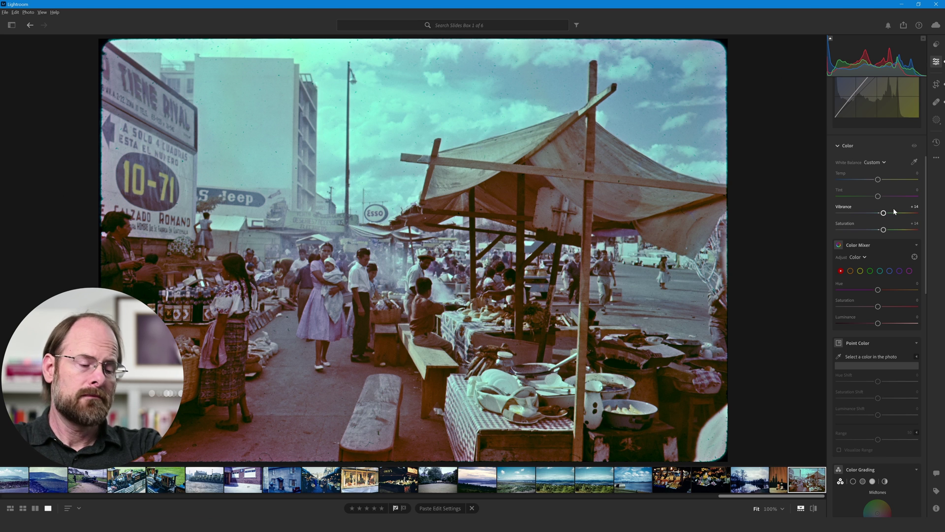
key(backslash)
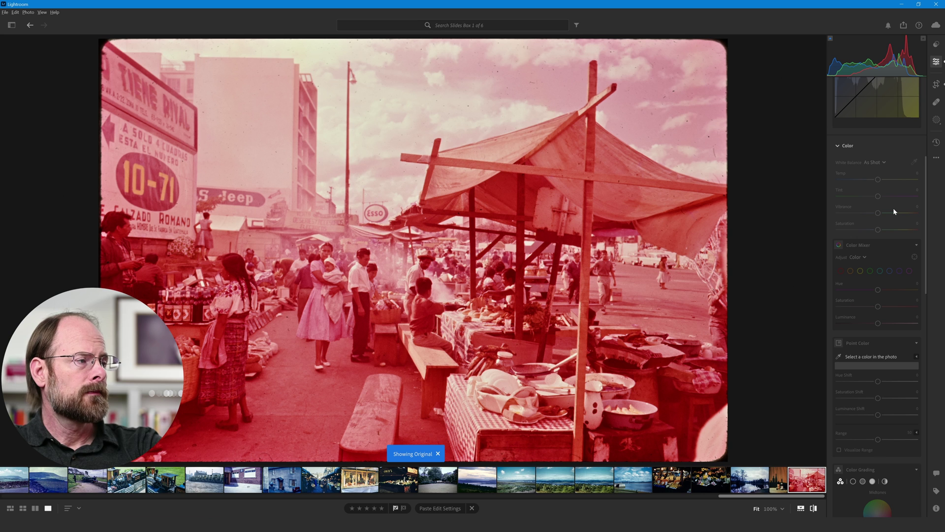
key(backslash)
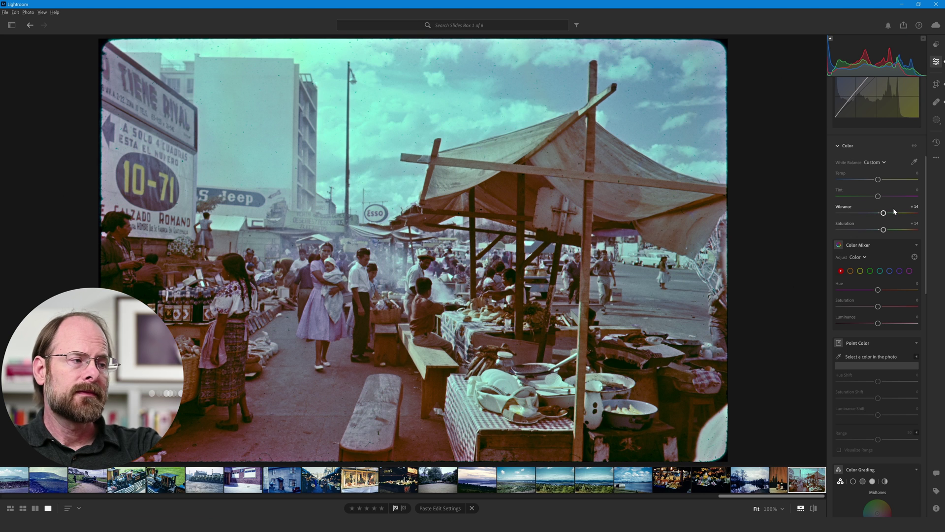